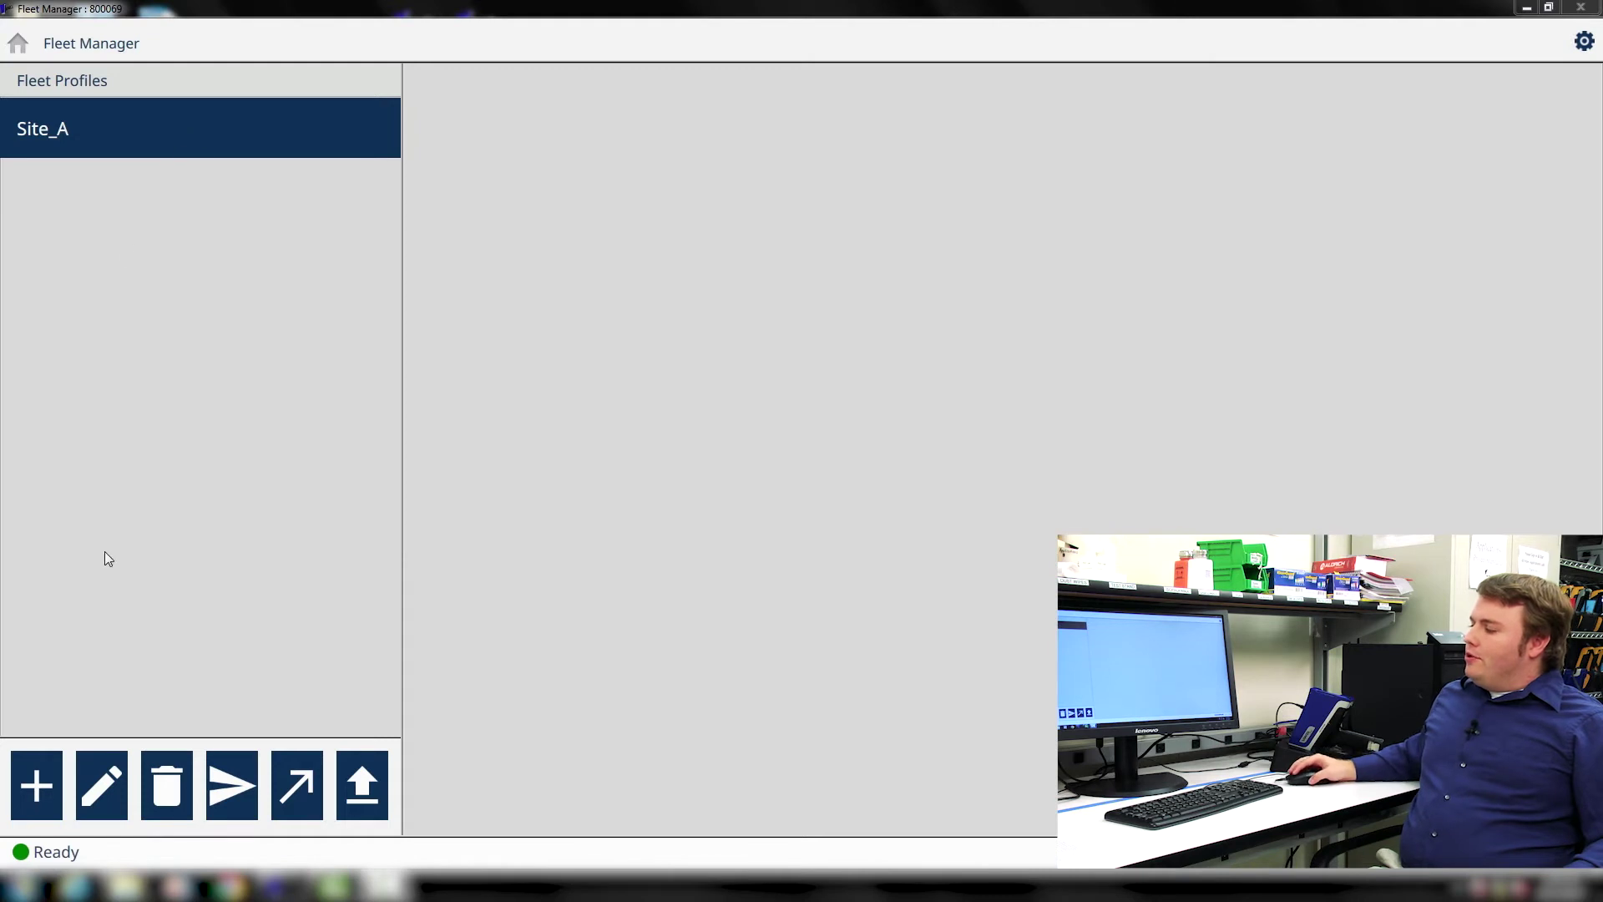
Open the Site_A fleet profile for editing from the Fleet Profiles list.
{"action": "left_click", "coordinate": [104, 783]}
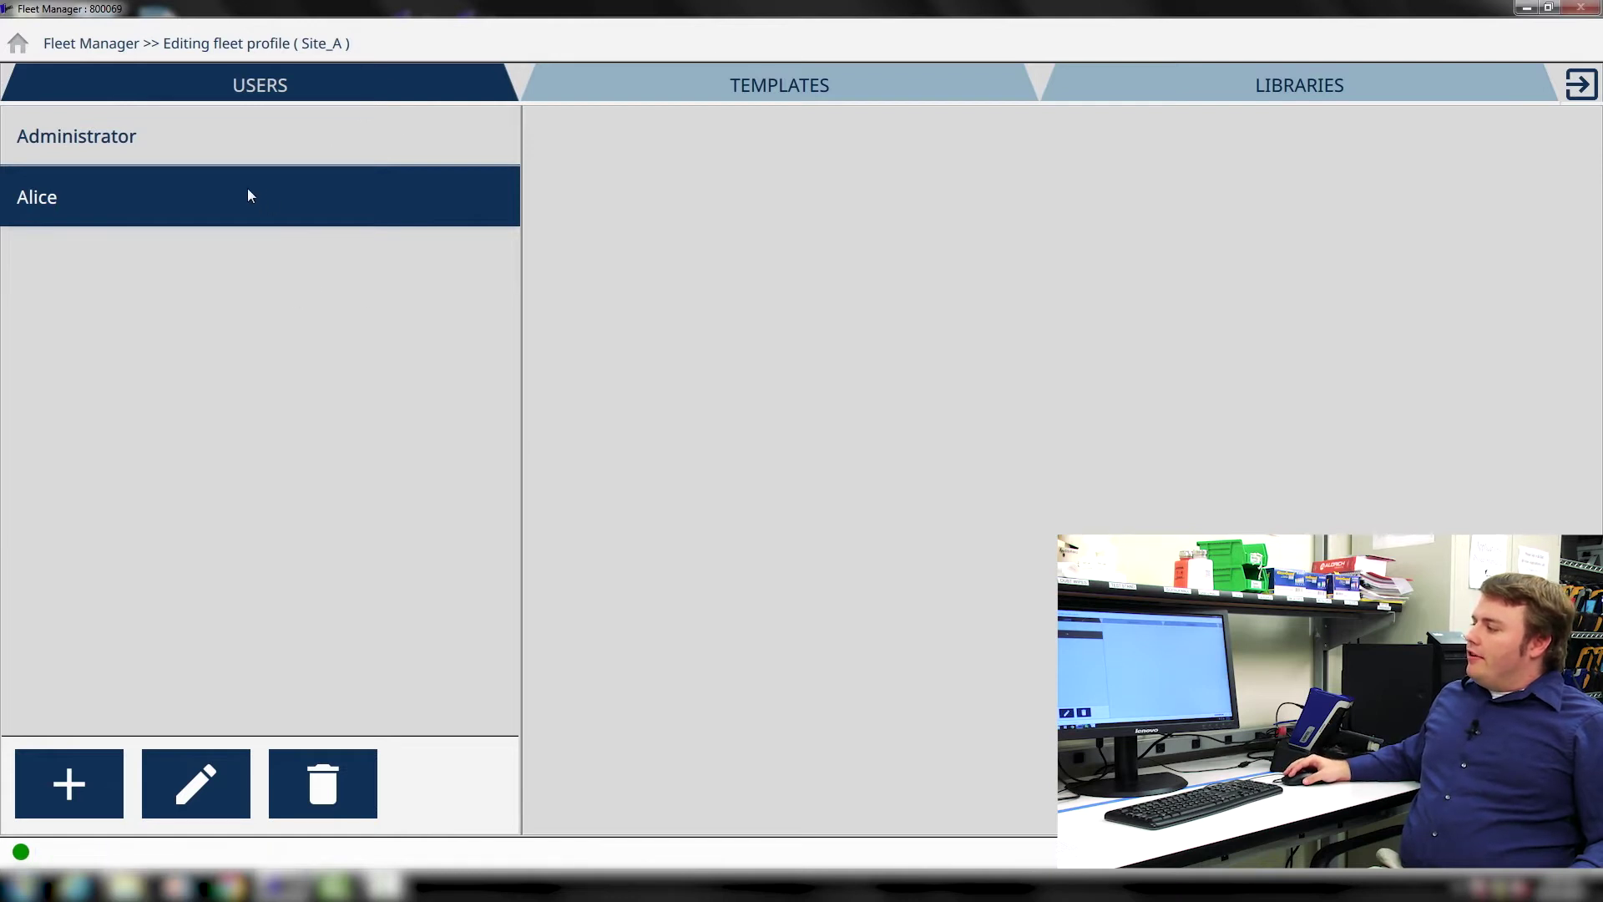
Open Alice's user settings to view her AlloyPlus Live View options.
{"action": "left_click", "coordinate": [193, 776]}
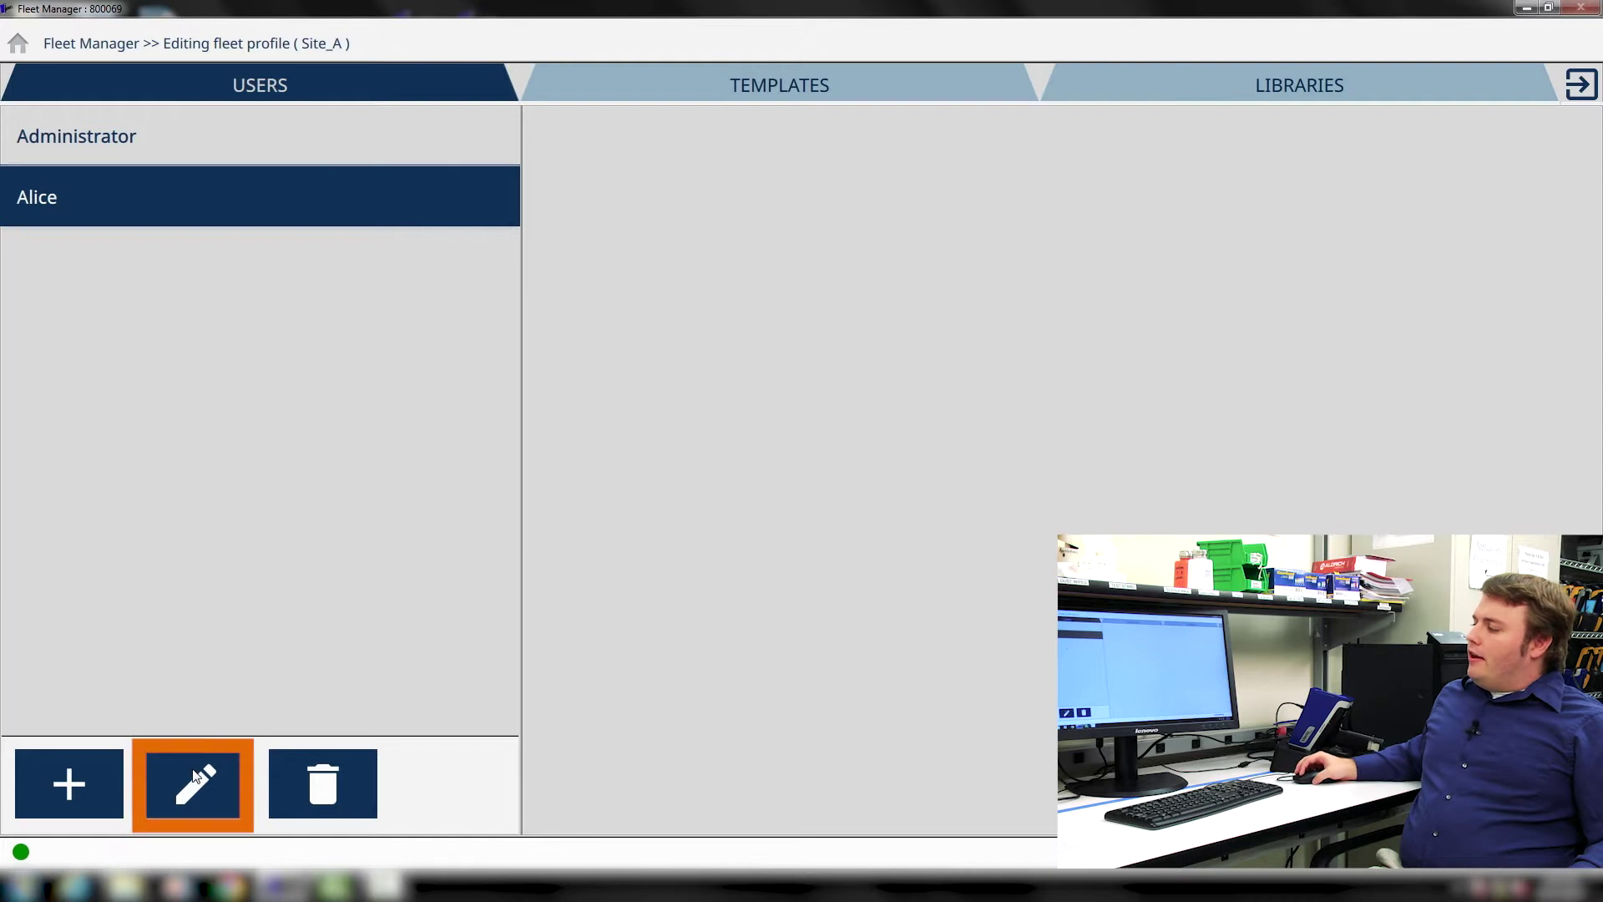
{"action": "left_click", "coordinate": [194, 776]}
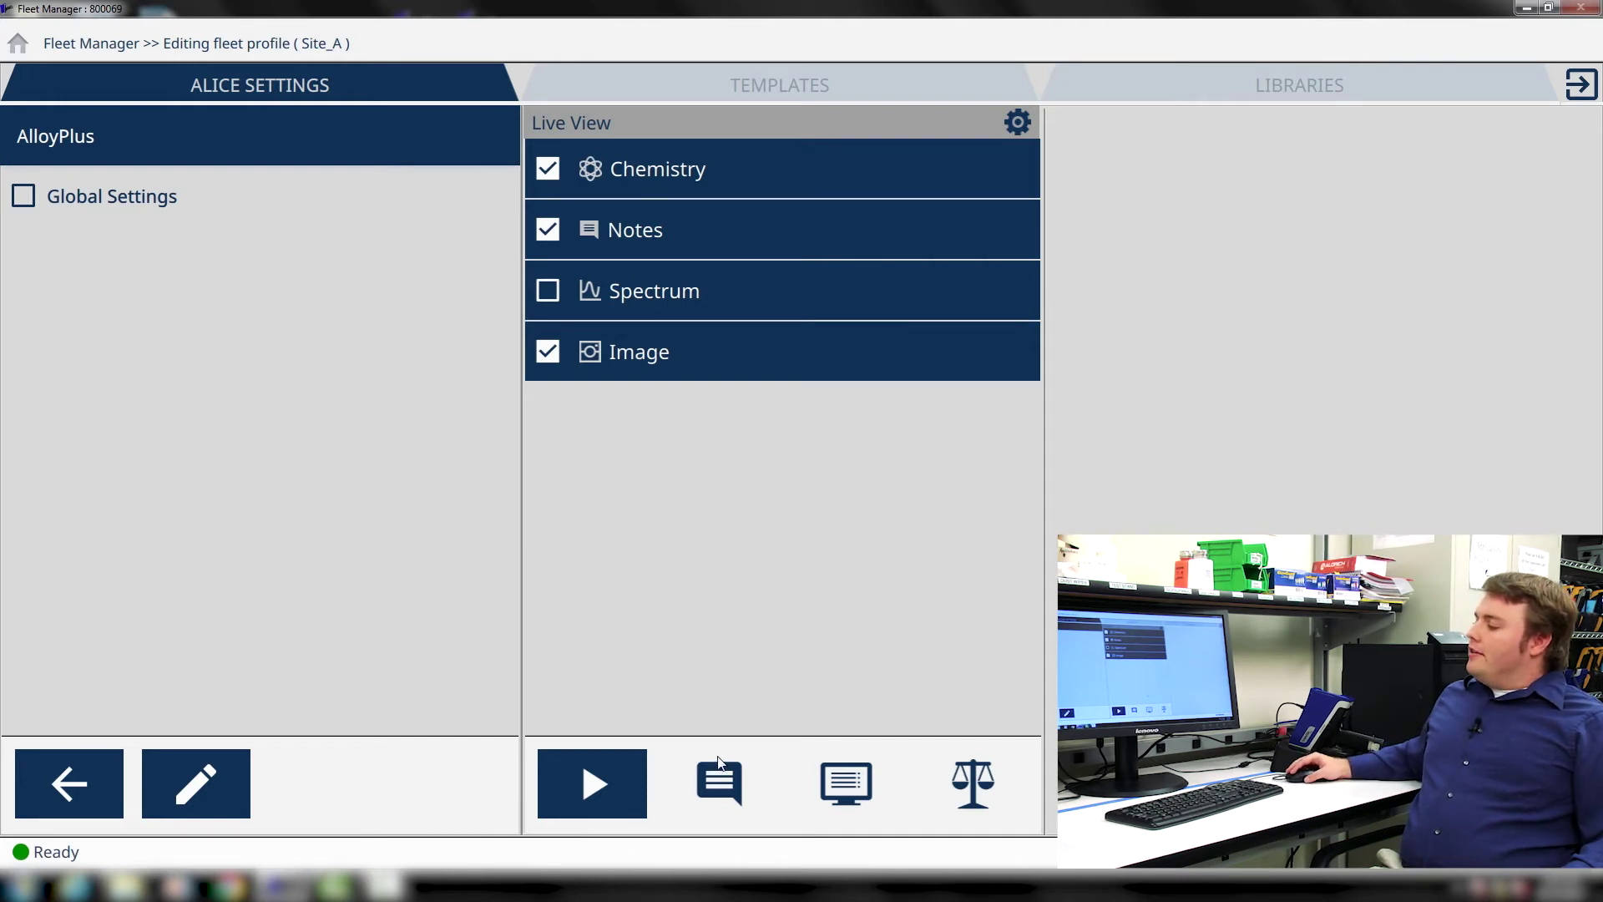
Remove Notes, Method Display and Grade Match from Alice's favorites tray.
{"action": "left_click", "coordinate": [729, 776]}
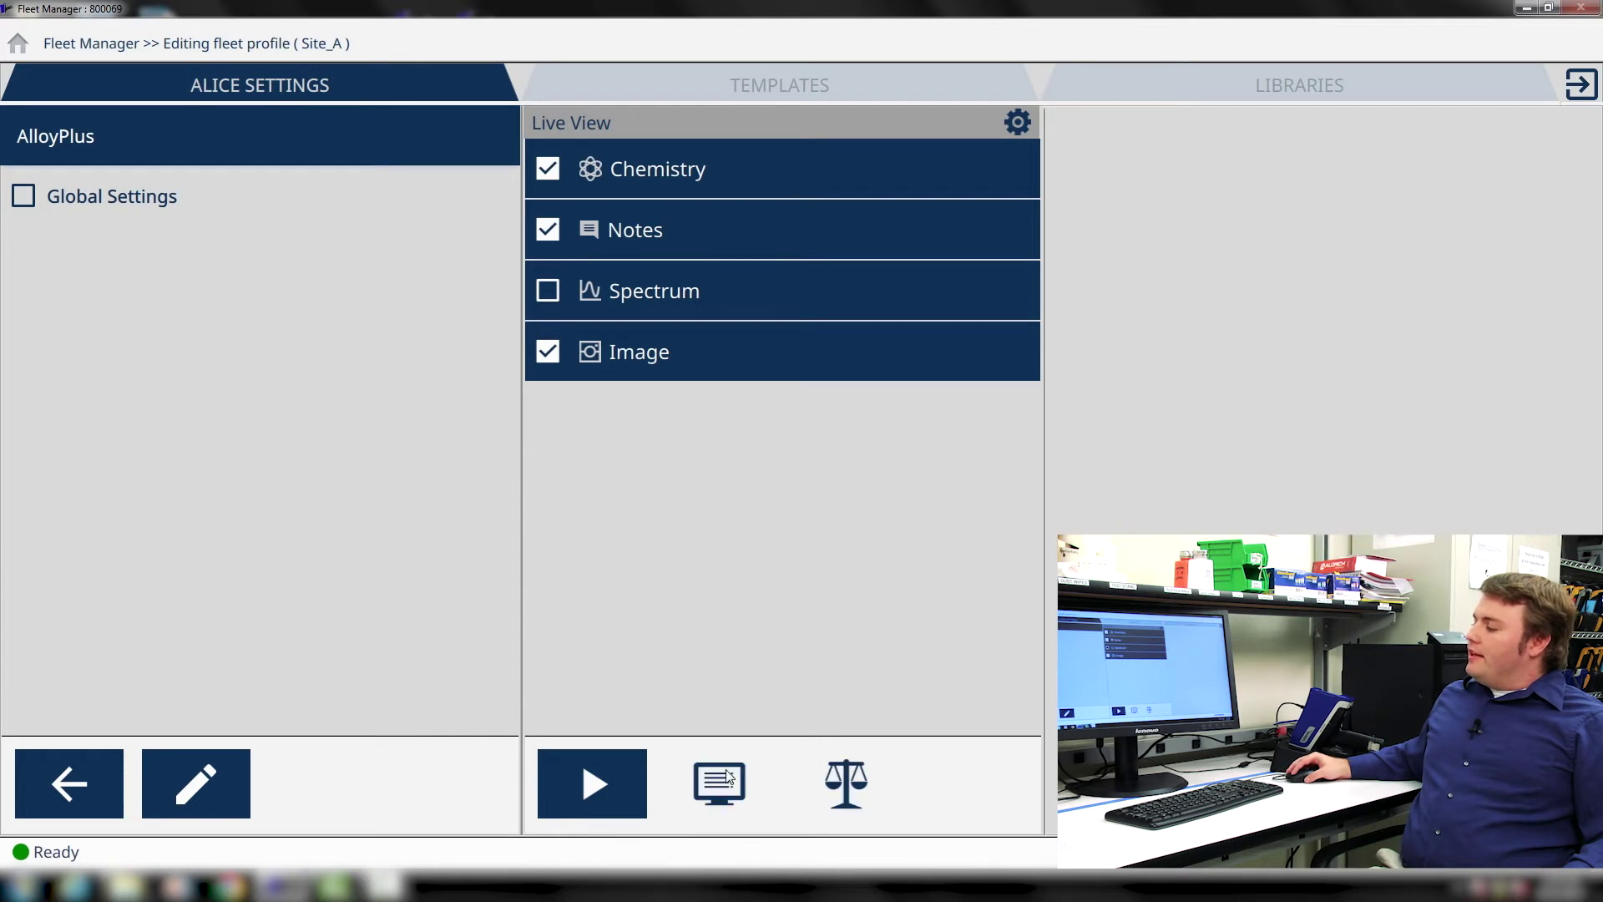
{"action": "left_click", "coordinate": [729, 775]}
{"action": "left_click", "coordinate": [724, 776]}
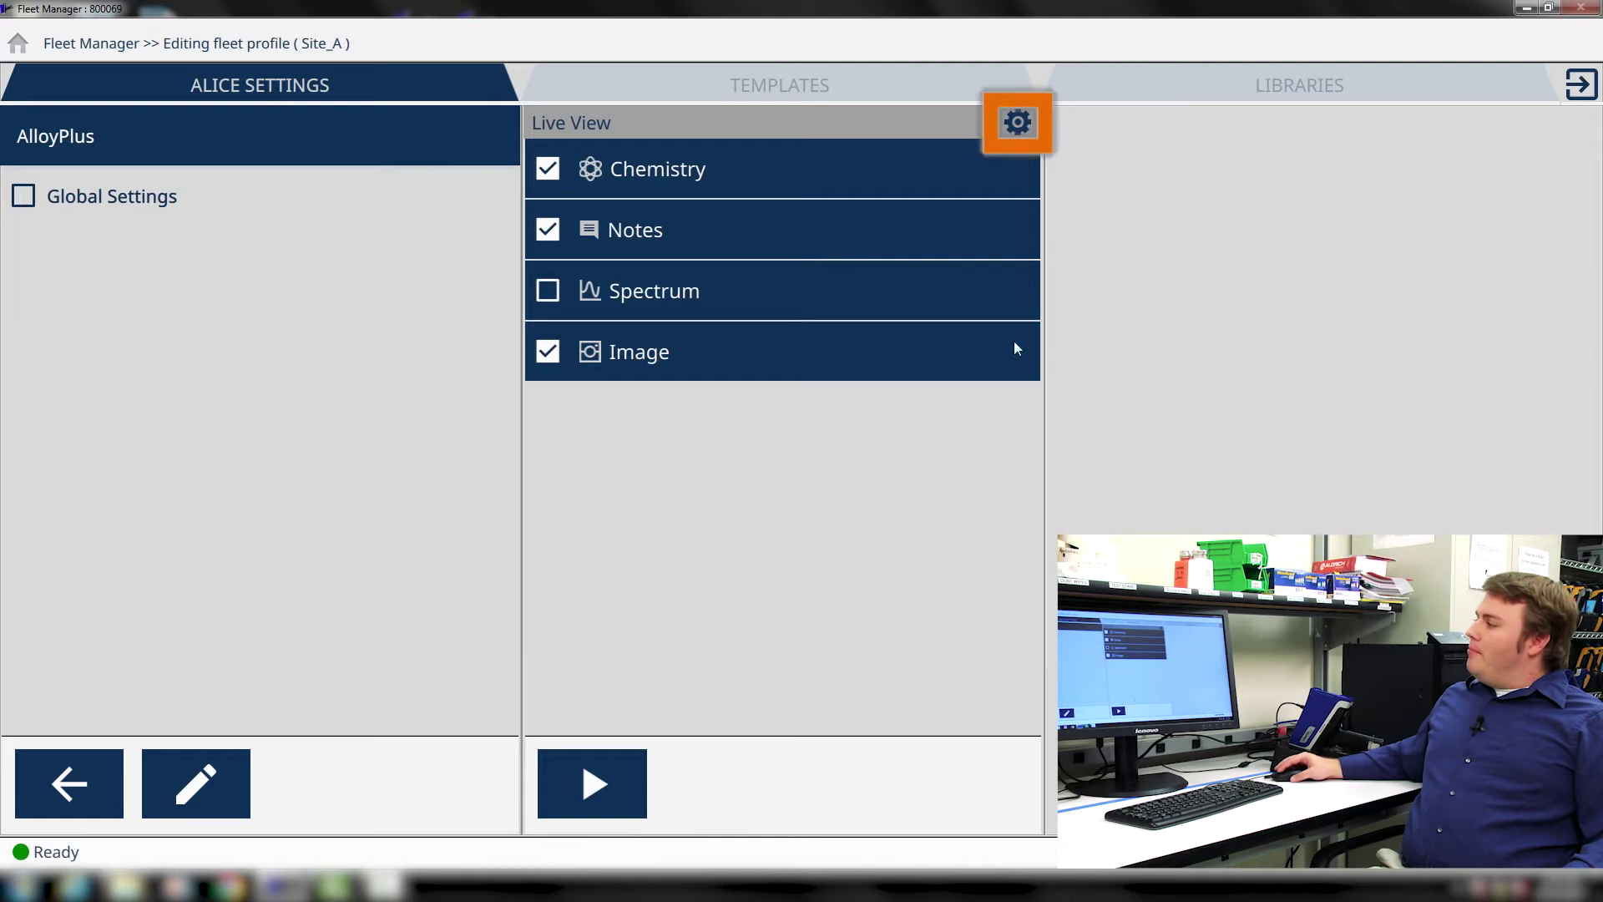
Add Browse Results, Grade Match and Notes to the favorites tray.
{"action": "left_click", "coordinate": [1018, 122]}
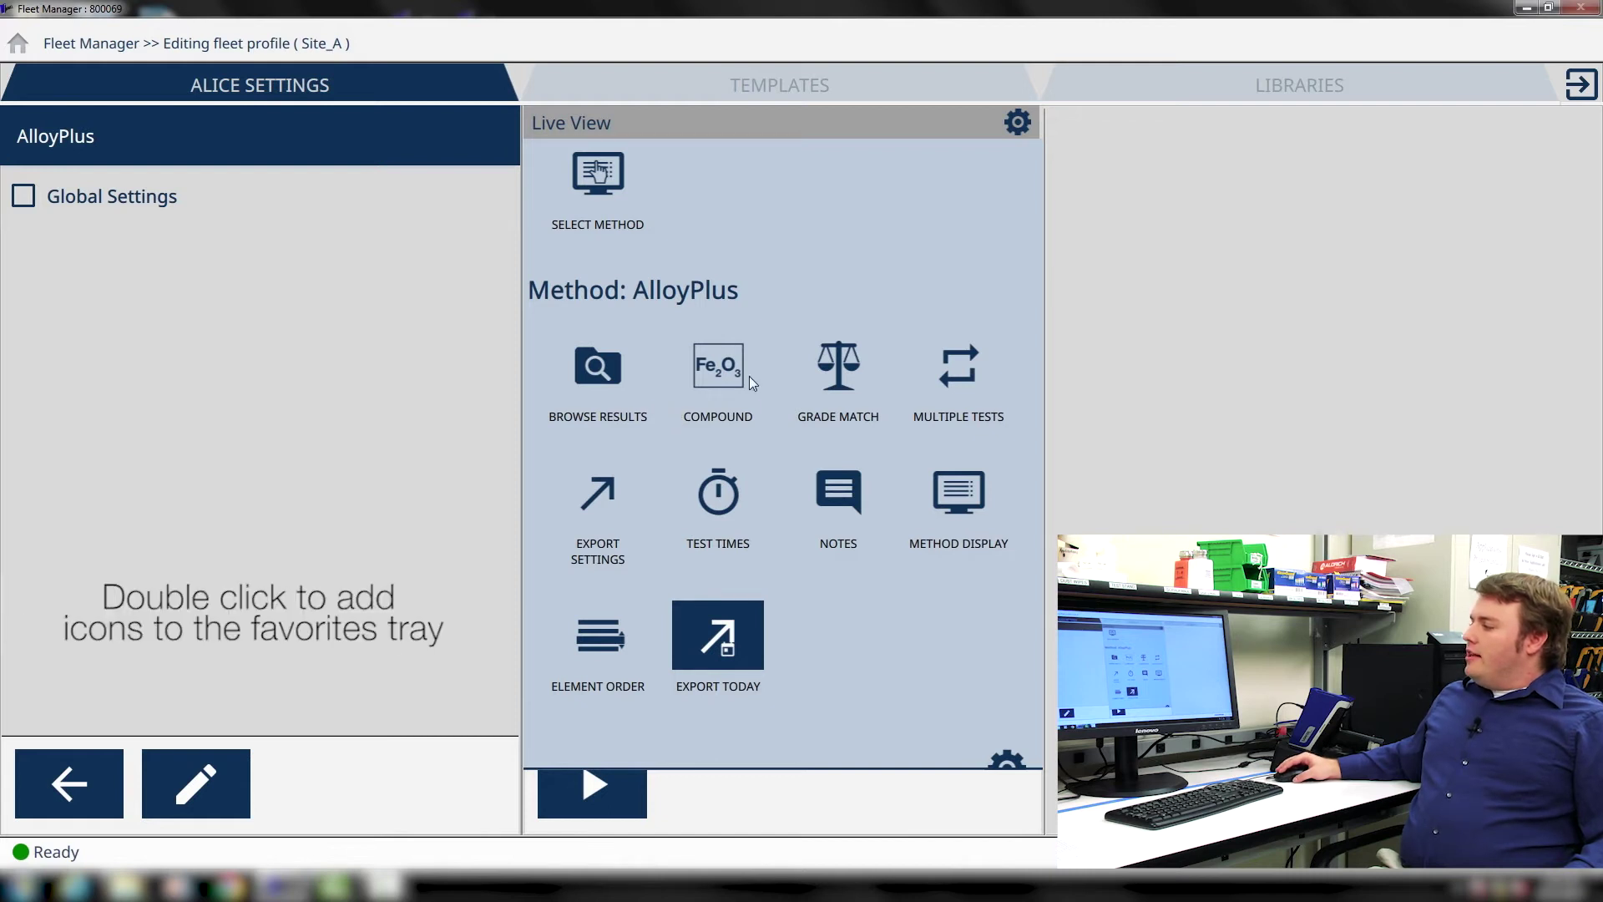
{"action": "double_click", "coordinate": [599, 368]}
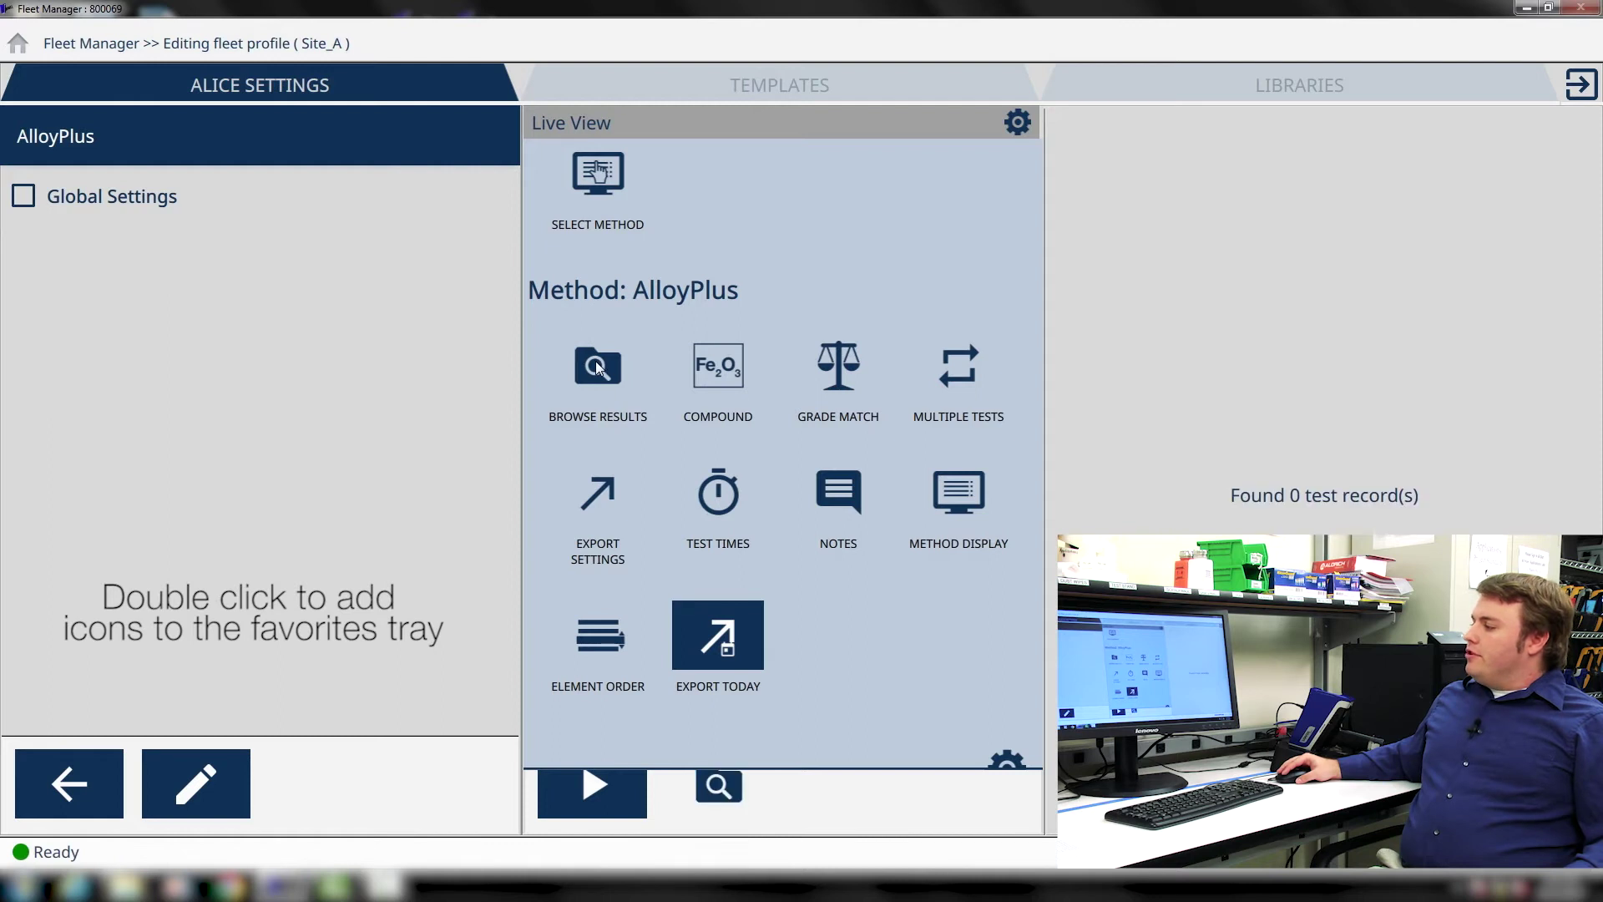
{"action": "double_click", "coordinate": [851, 363]}
{"action": "double_click", "coordinate": [833, 493]}
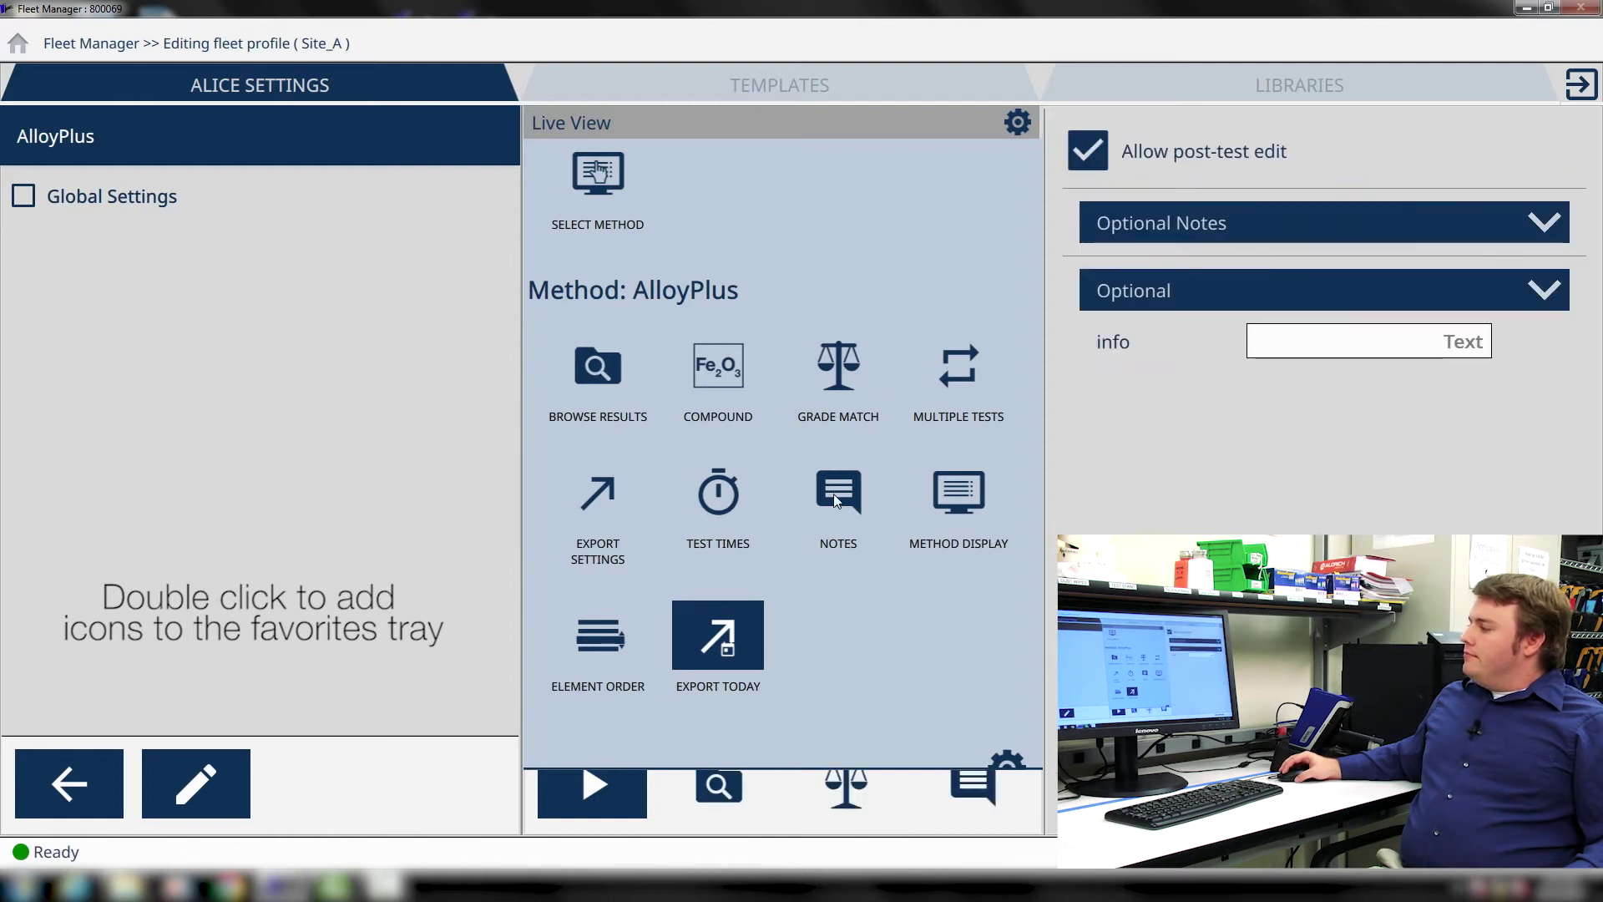
{"action": "left_click", "coordinate": [1016, 122]}
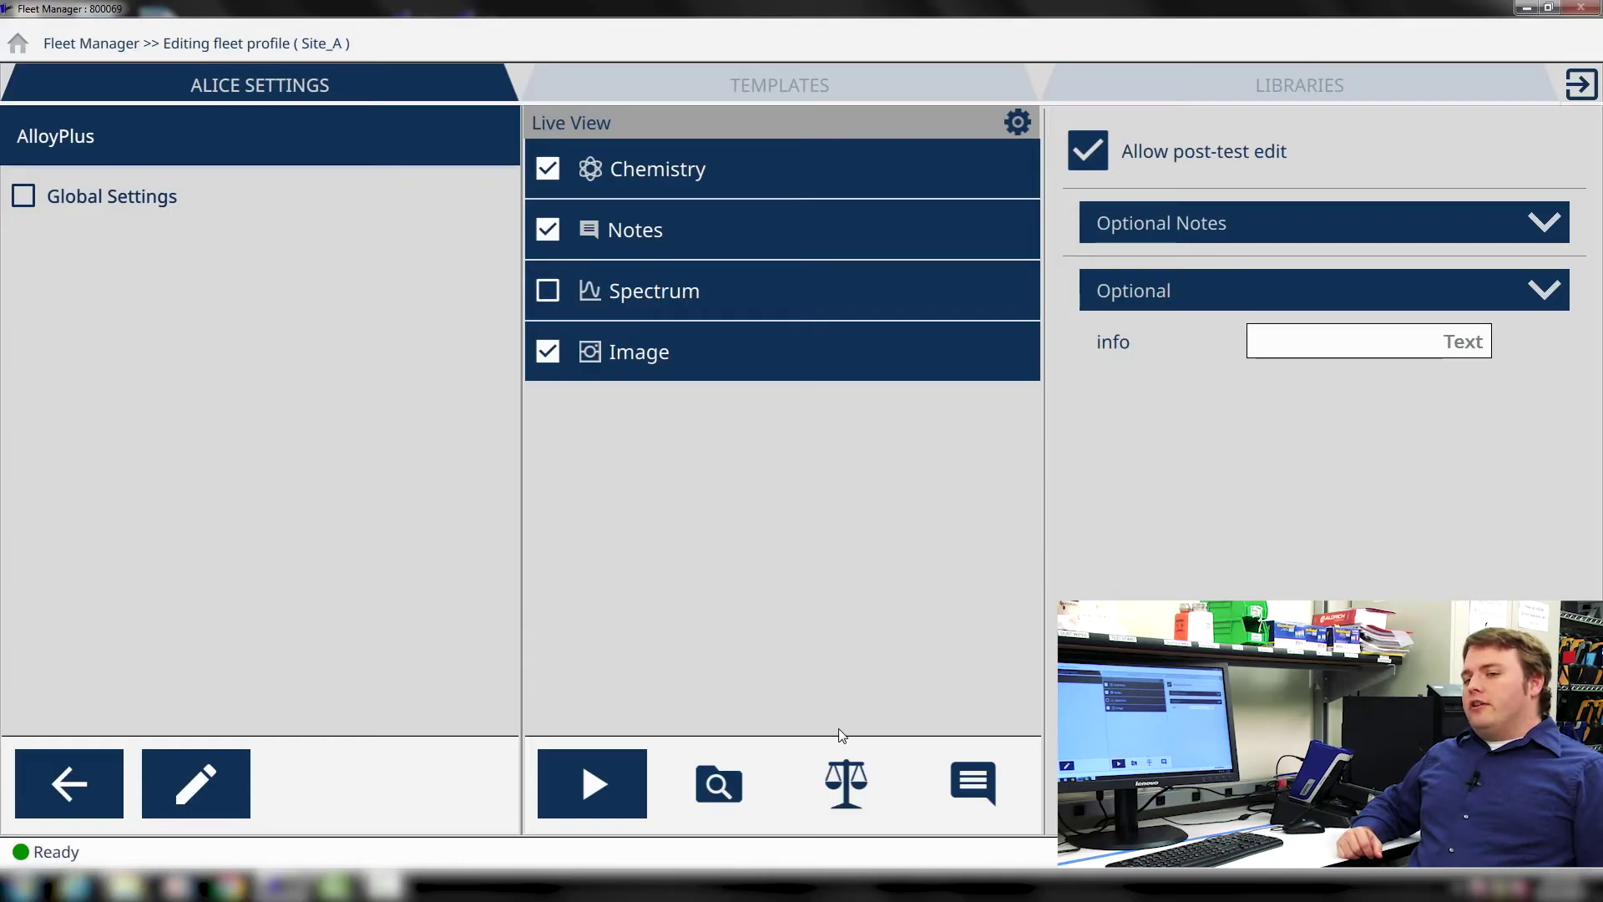
In Alice's Test Times settings, set Beam1's maximum to 10, leaving Beam2 at 15.
{"action": "left_click", "coordinate": [1019, 123]}
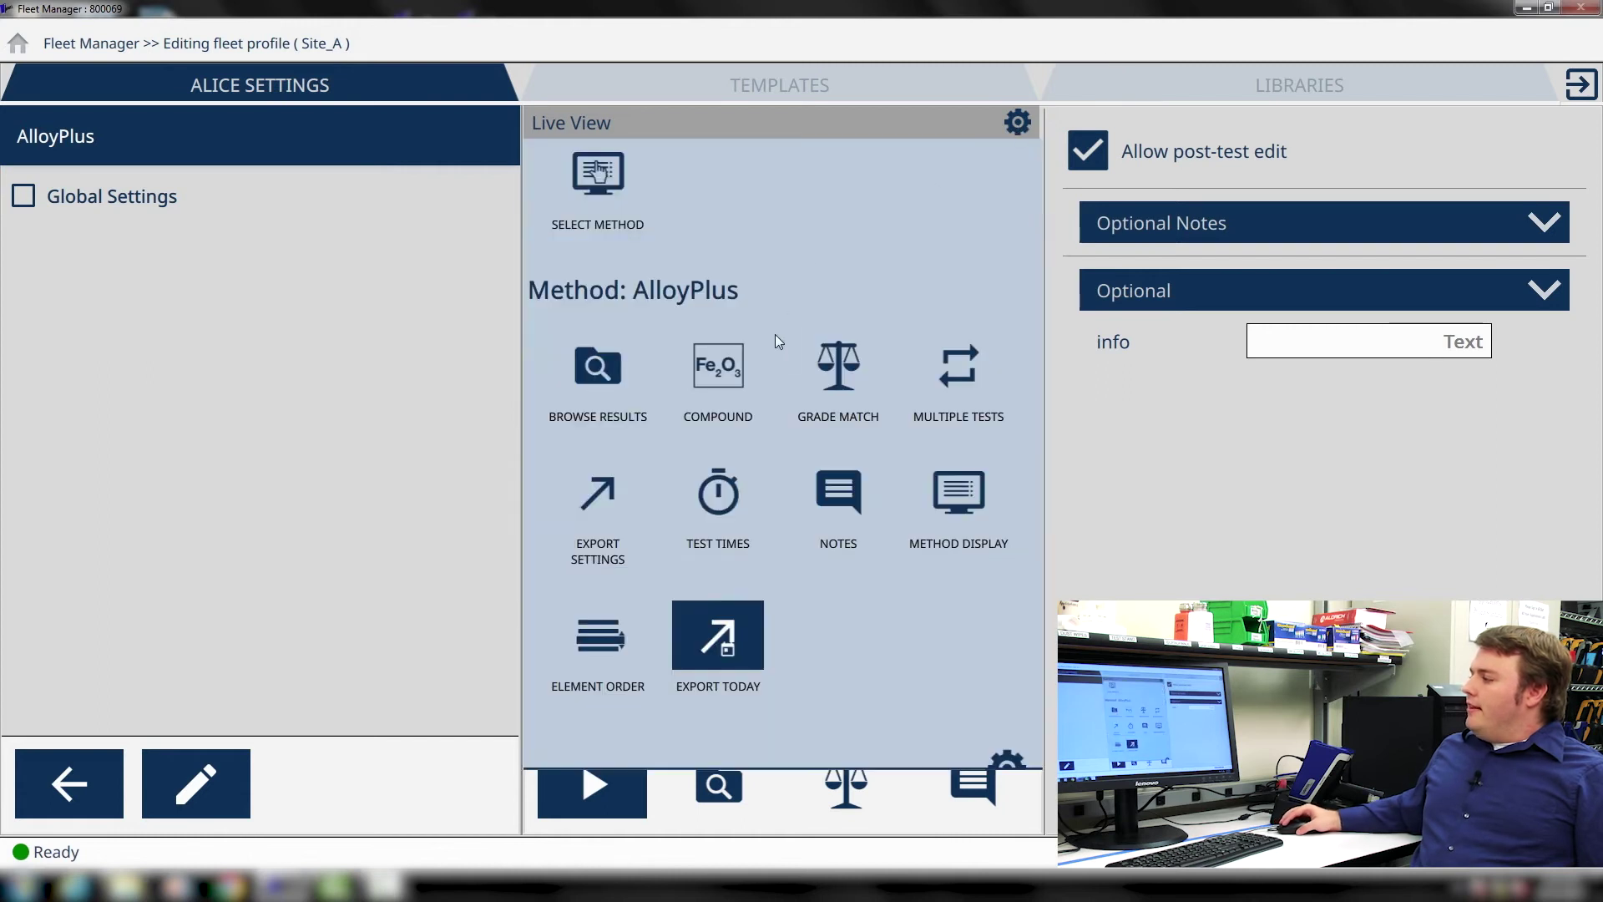
{"action": "left_click", "coordinate": [729, 487]}
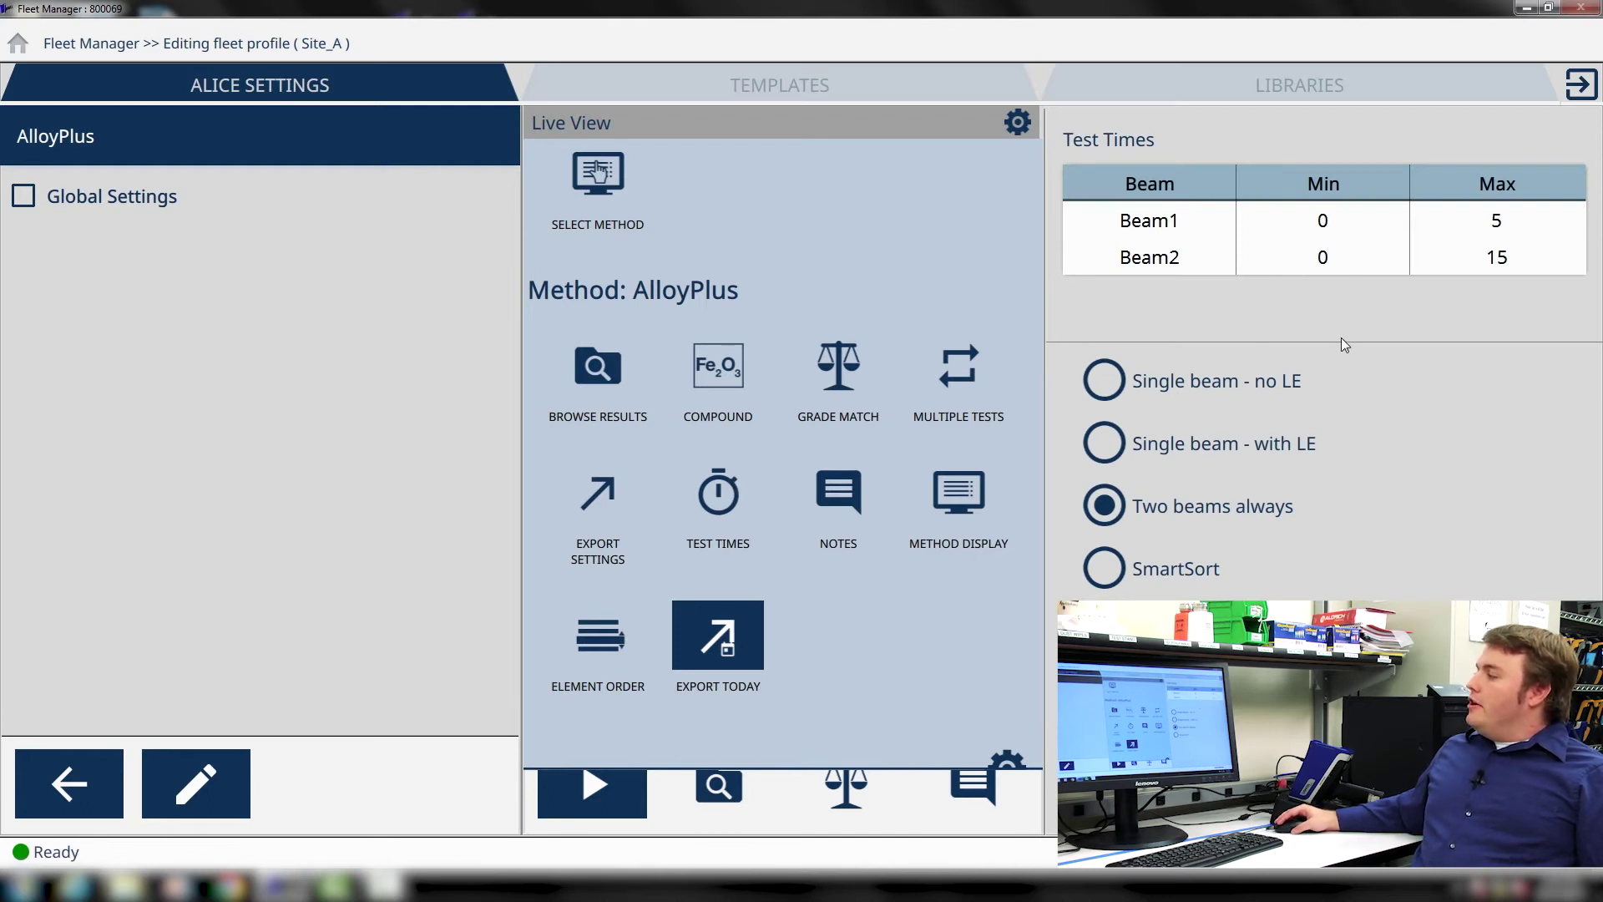
{"action": "left_click", "coordinate": [1501, 222]}
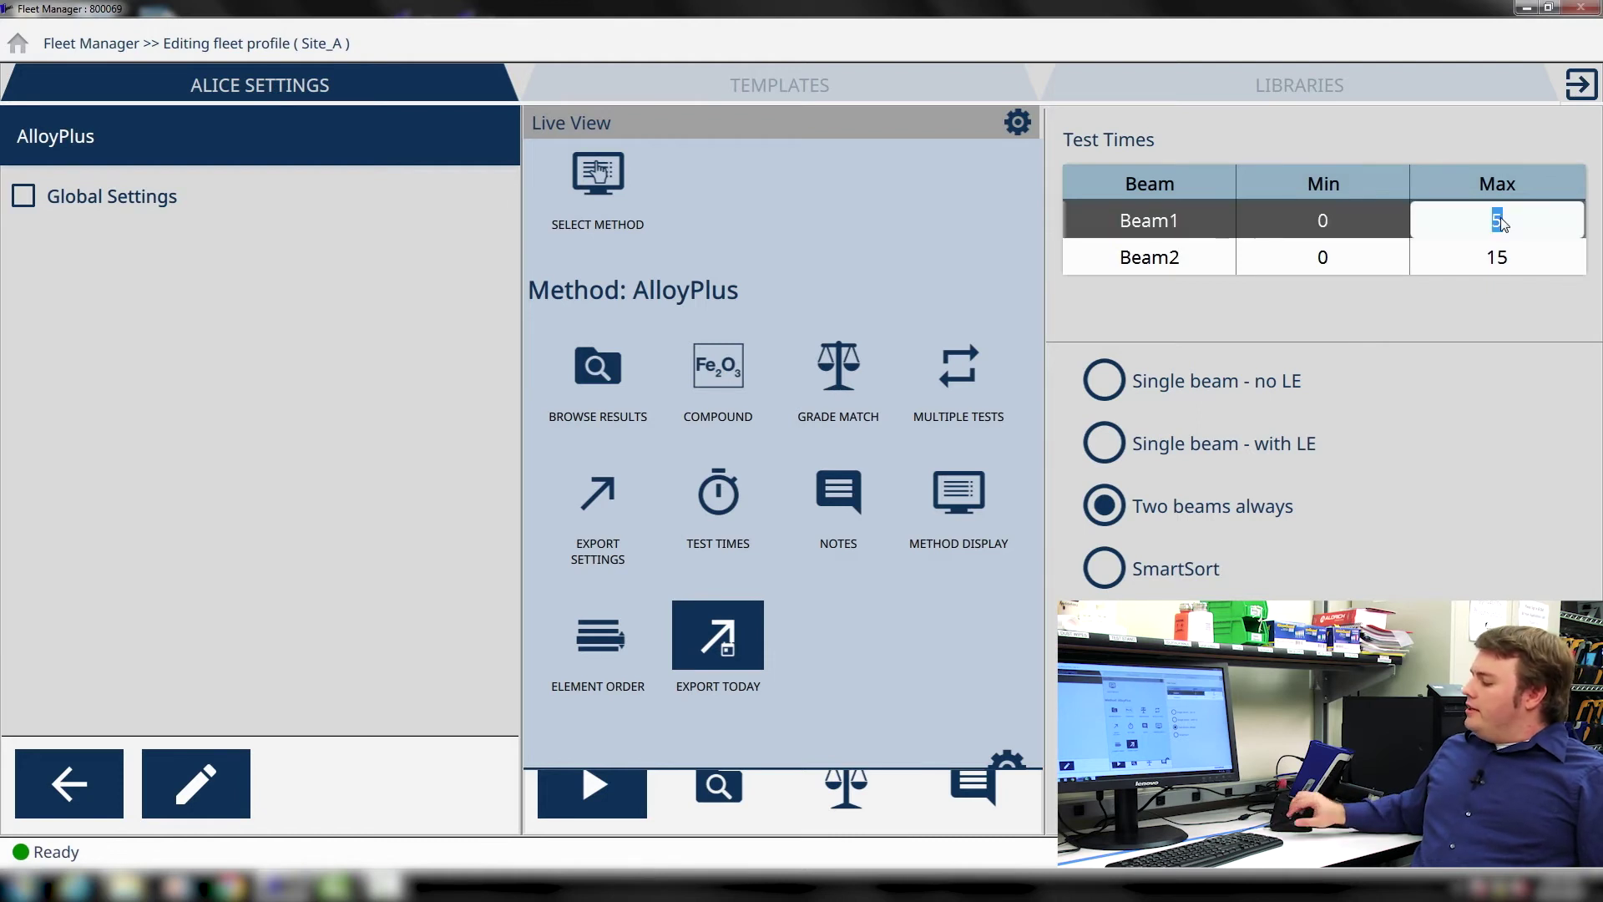
{"action": "type", "text": "10"}
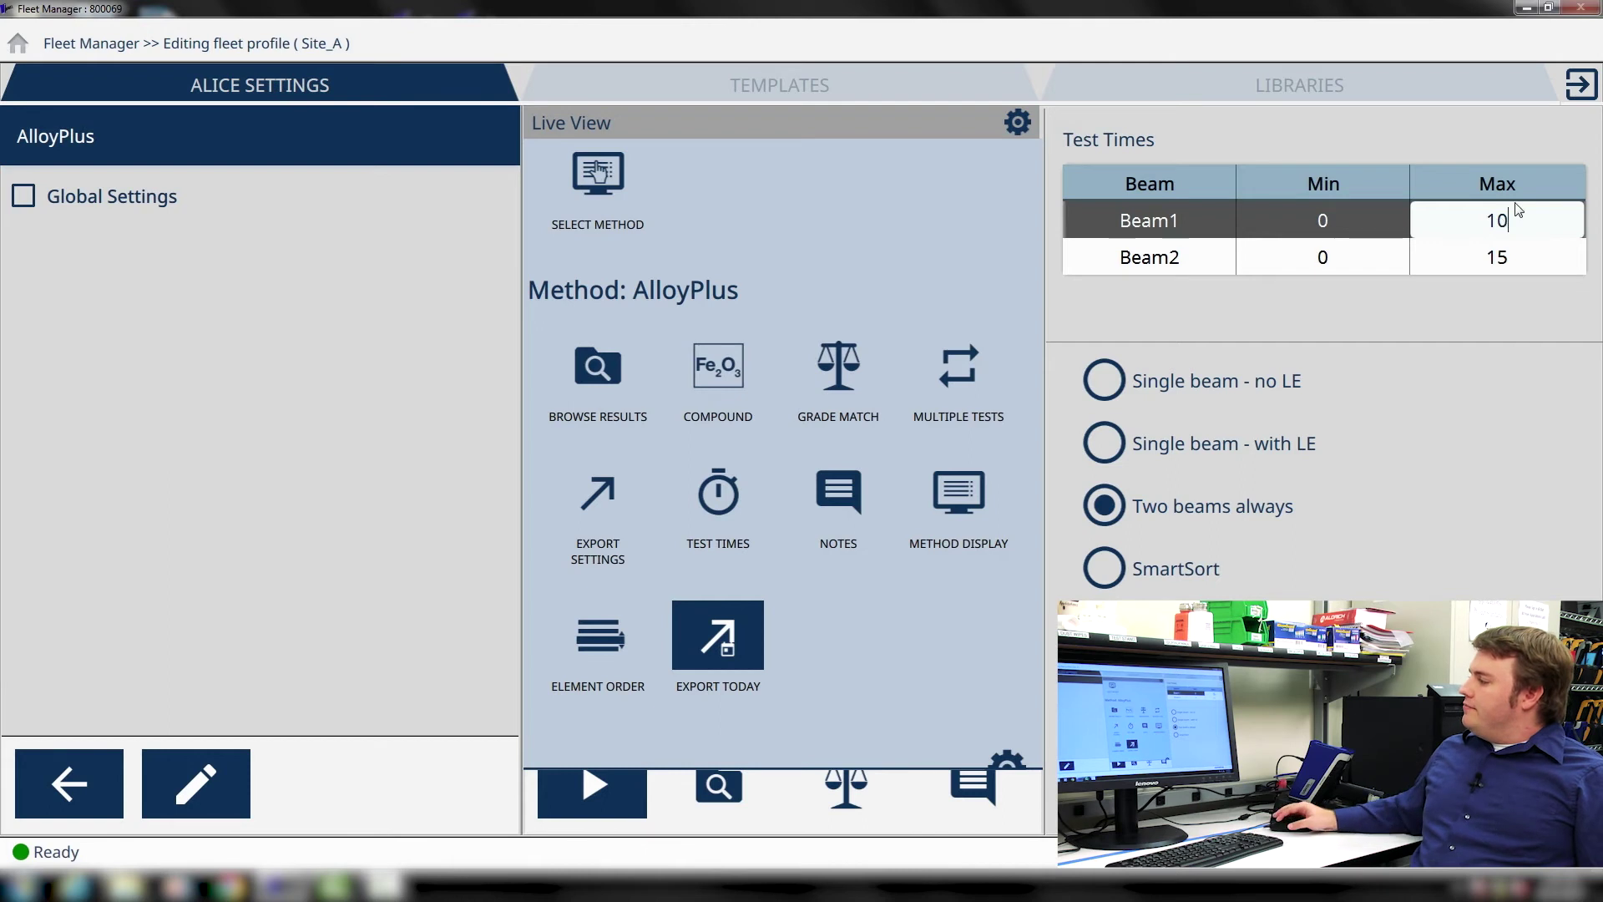
{"action": "left_click", "coordinate": [1009, 760]}
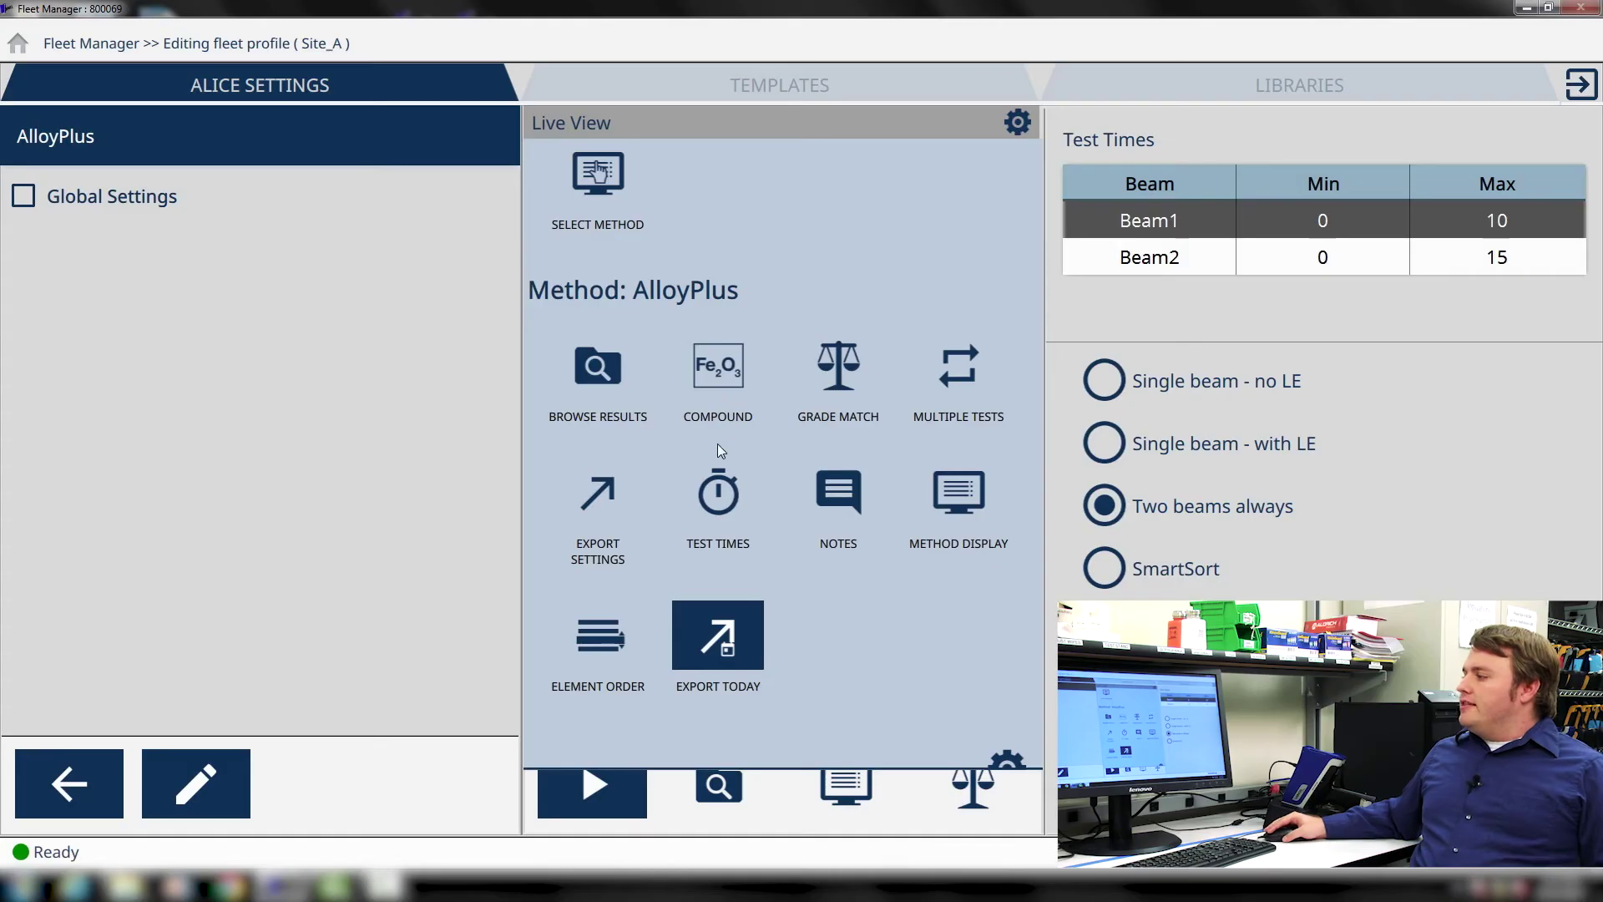
{"action": "left_click", "coordinate": [725, 492]}
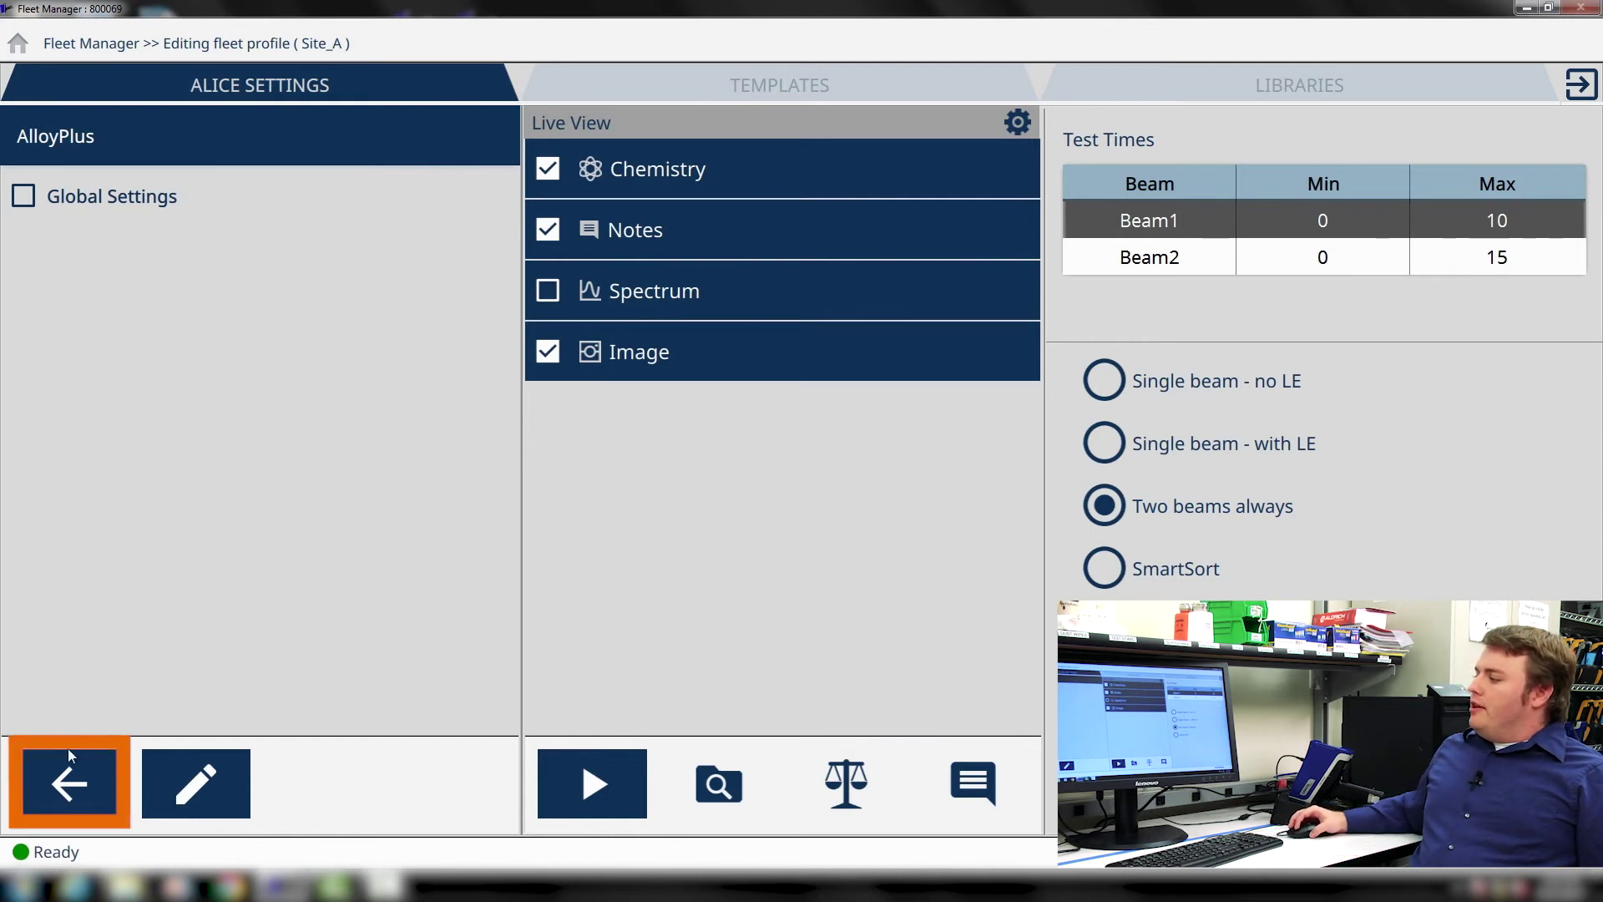
Return to the user list and exit the Site_A profile editor to the home screen.
{"action": "left_click", "coordinate": [70, 775]}
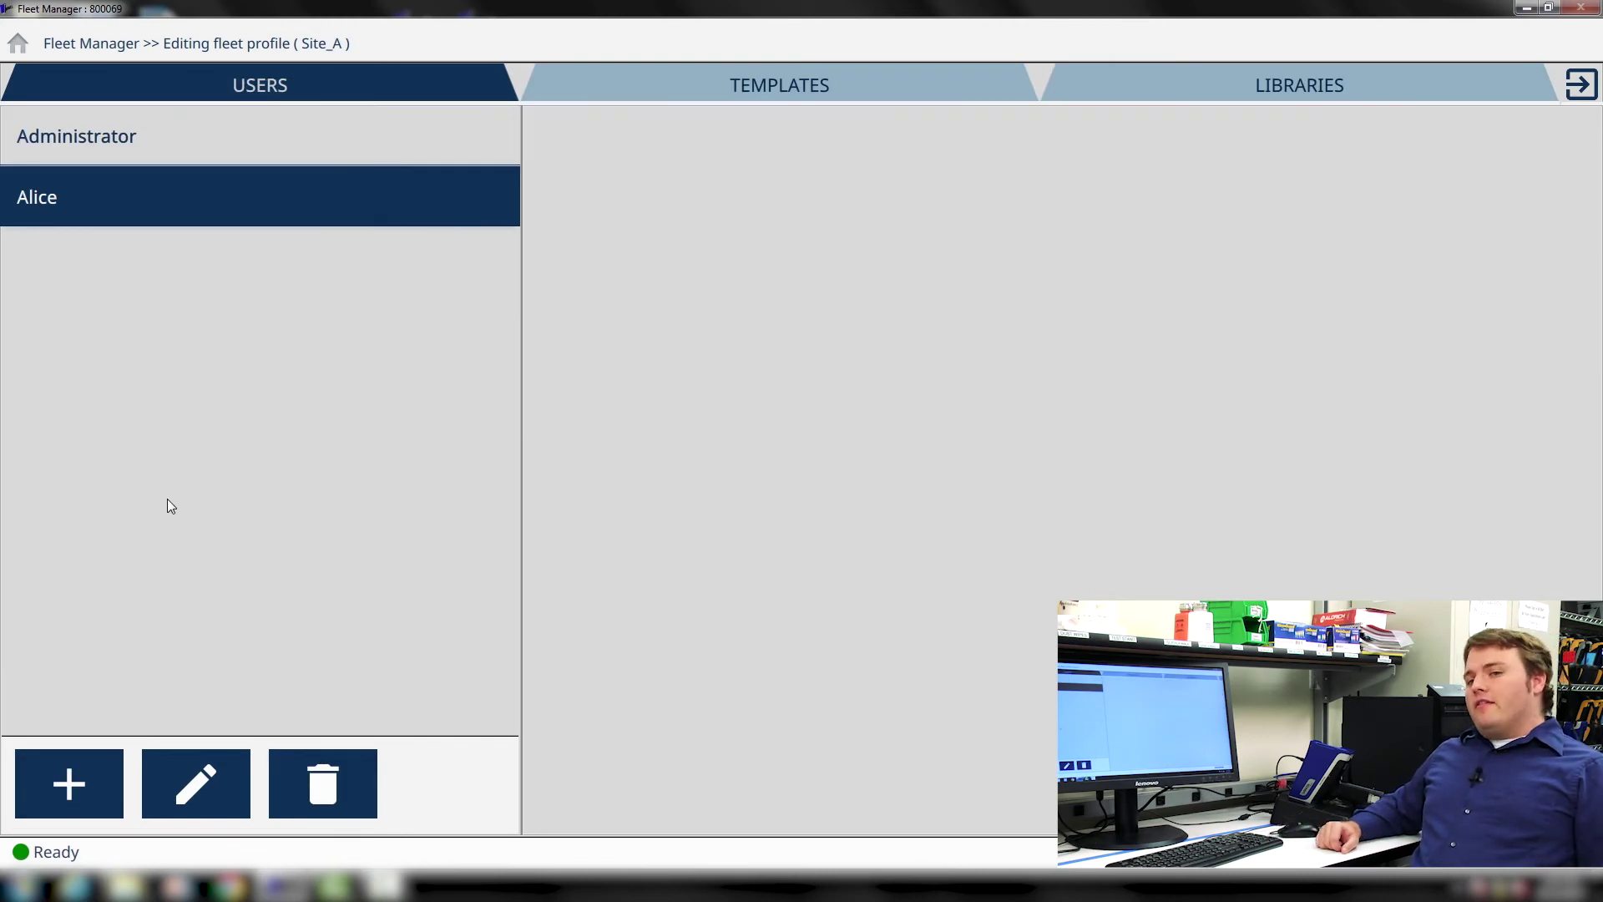
{"action": "left_click", "coordinate": [1580, 85]}
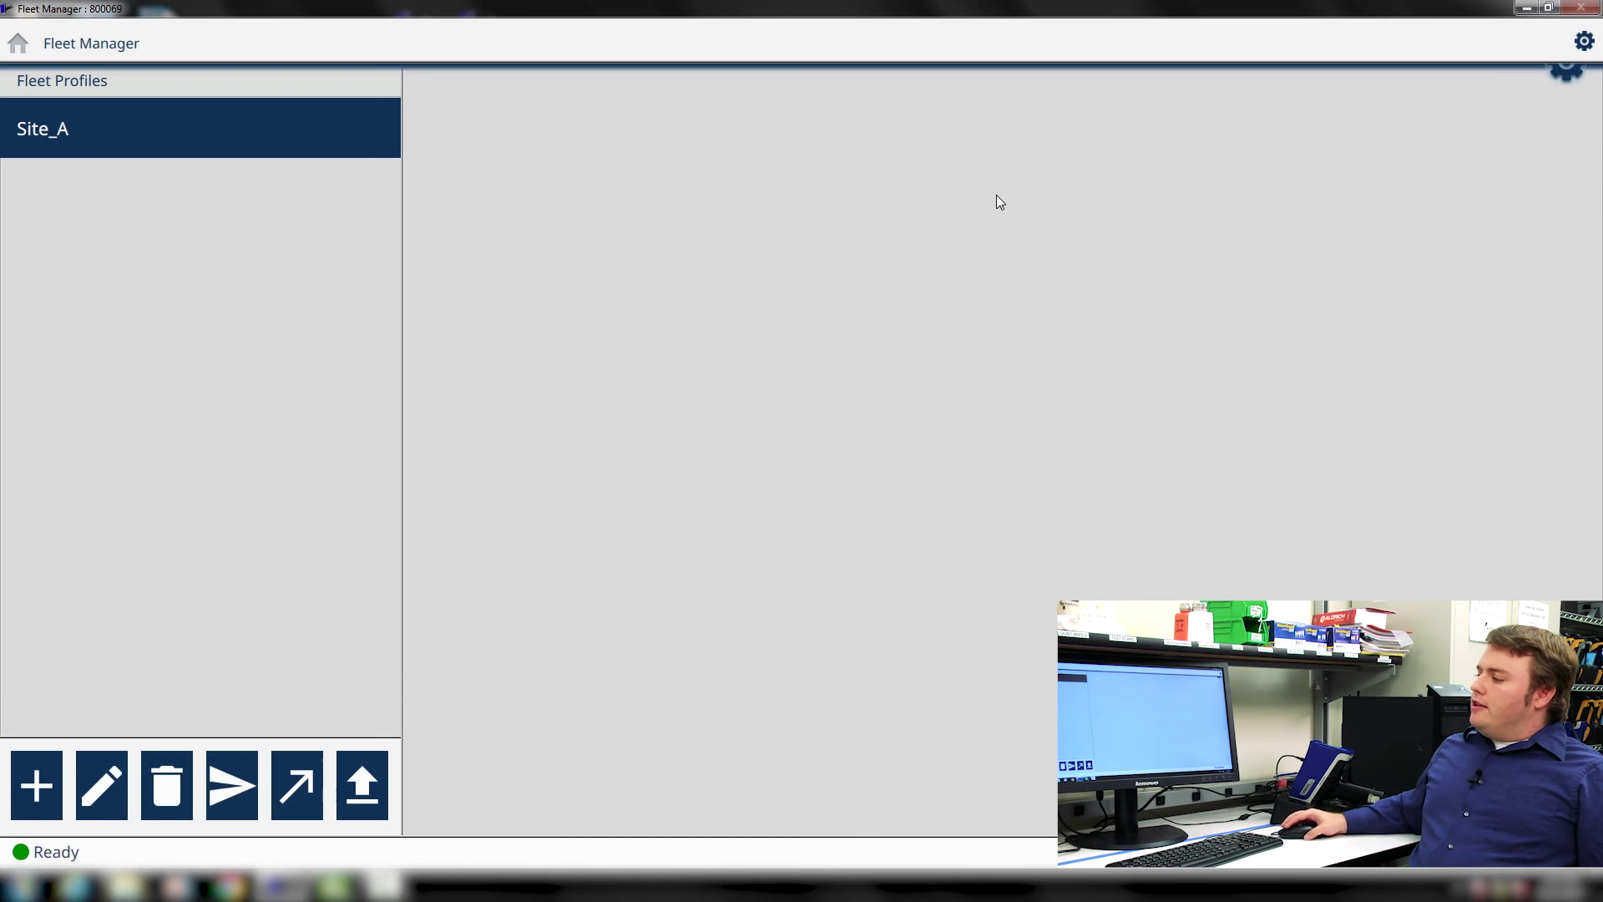
Deploy the Site_A profile to the instrument, confirming the device overwrite.
{"action": "left_click", "coordinate": [232, 781]}
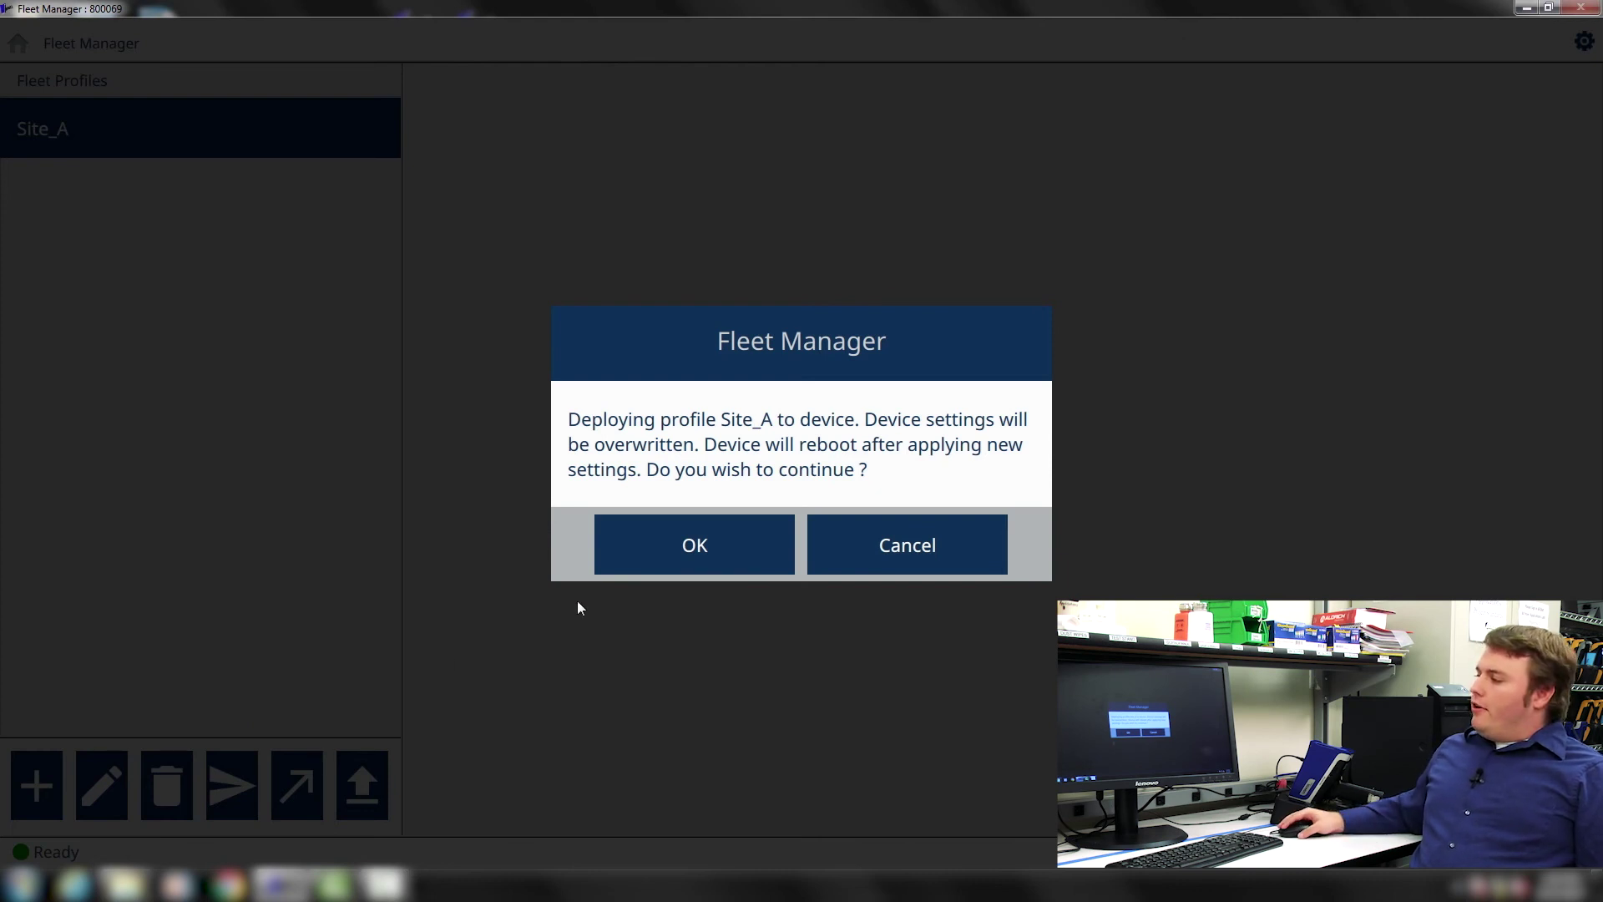
{"action": "left_click", "coordinate": [654, 529]}
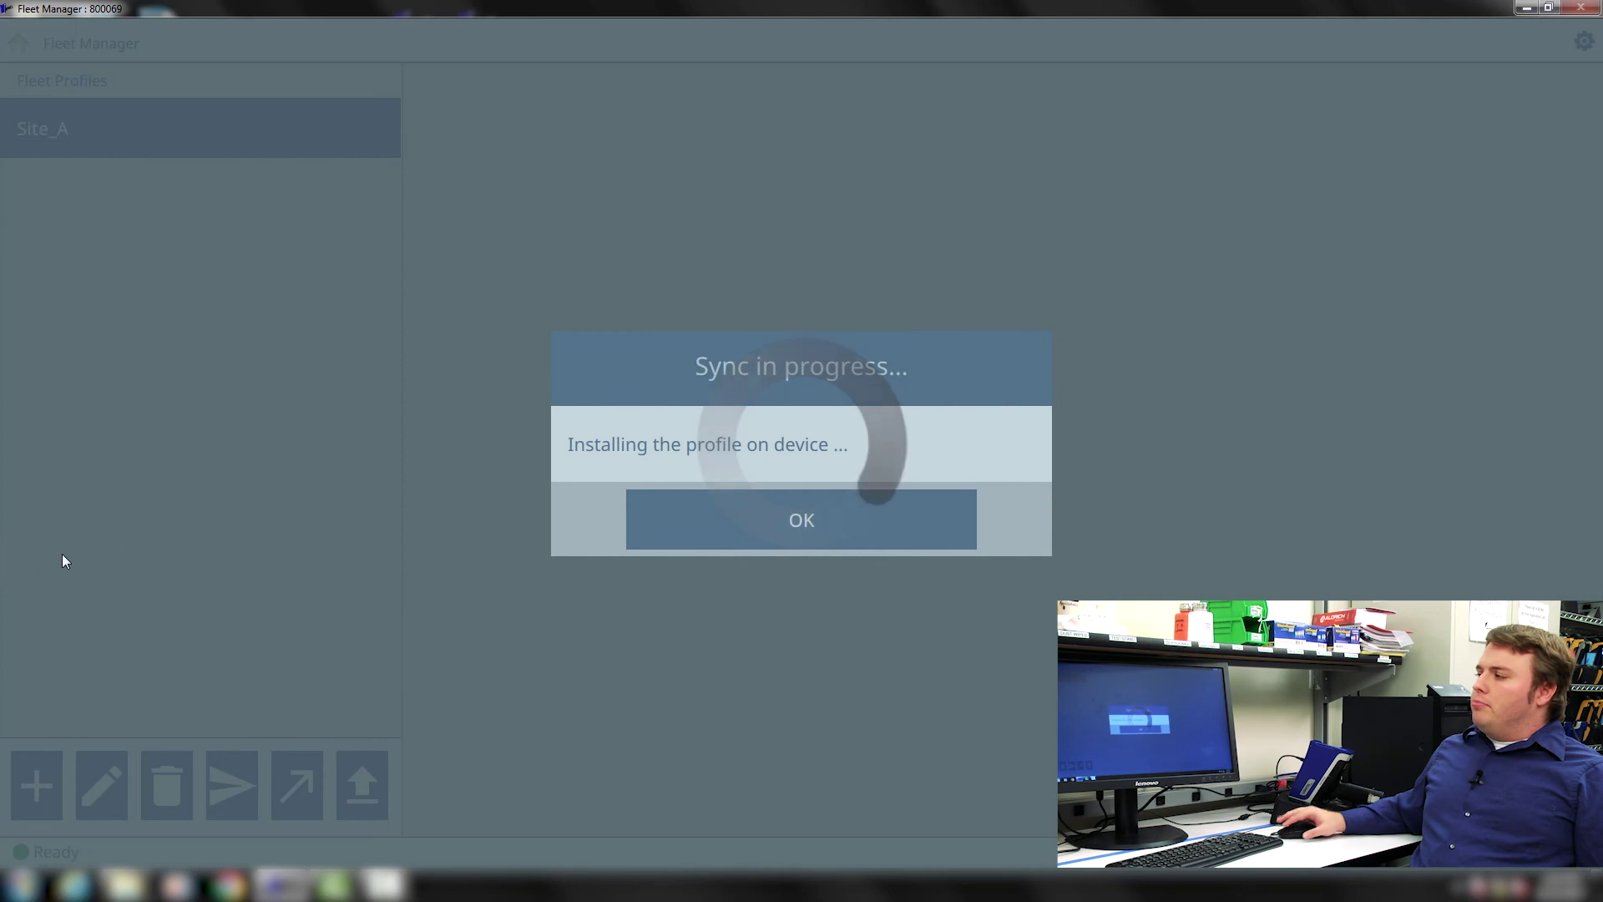